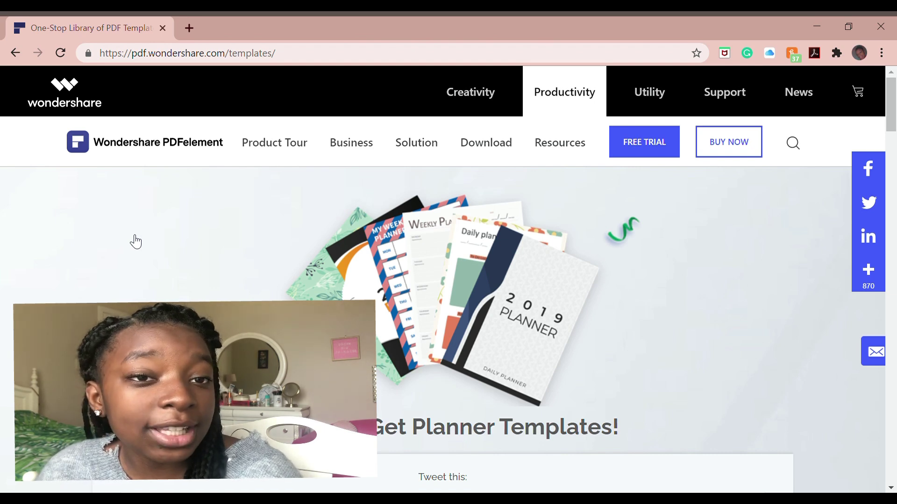
- Open the Newsletter Template category and save the Classroom Newsletter template as classroom-newsletter-template-1.pdf
{"action": "scroll", "coordinate": [449, 280], "scroll_direction": "down", "scroll_amount": 15}
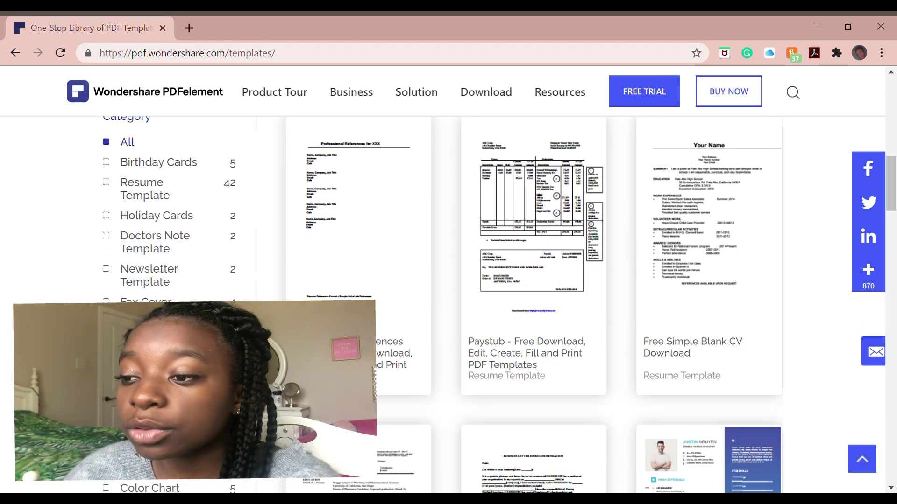
{"action": "scroll", "coordinate": [500, 304], "scroll_direction": "down", "scroll_amount": 3}
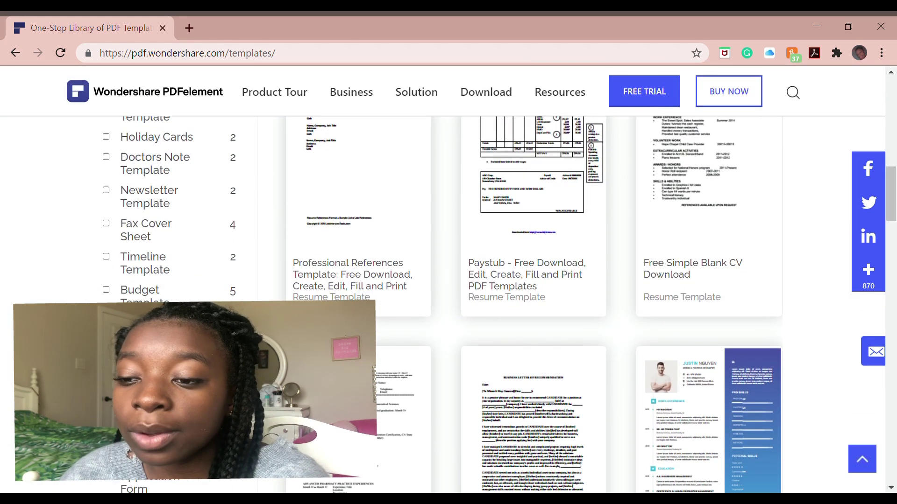
{"action": "scroll", "coordinate": [532, 304], "scroll_direction": "up", "scroll_amount": 2}
{"action": "scroll", "coordinate": [533, 304], "scroll_direction": "down", "scroll_amount": 4}
{"action": "scroll", "coordinate": [532, 304], "scroll_direction": "up", "scroll_amount": 4}
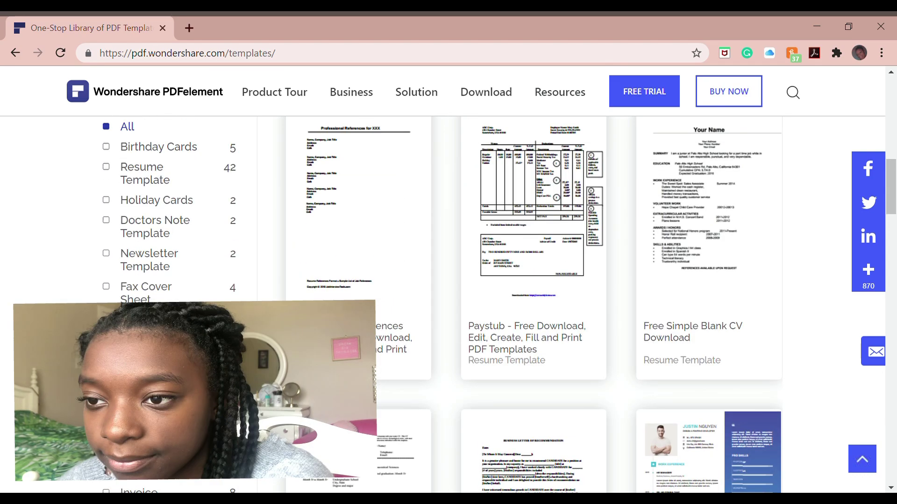
{"action": "left_click", "coordinate": [126, 255]}
{"action": "scroll", "coordinate": [111, 253], "scroll_direction": "down", "scroll_amount": 5}
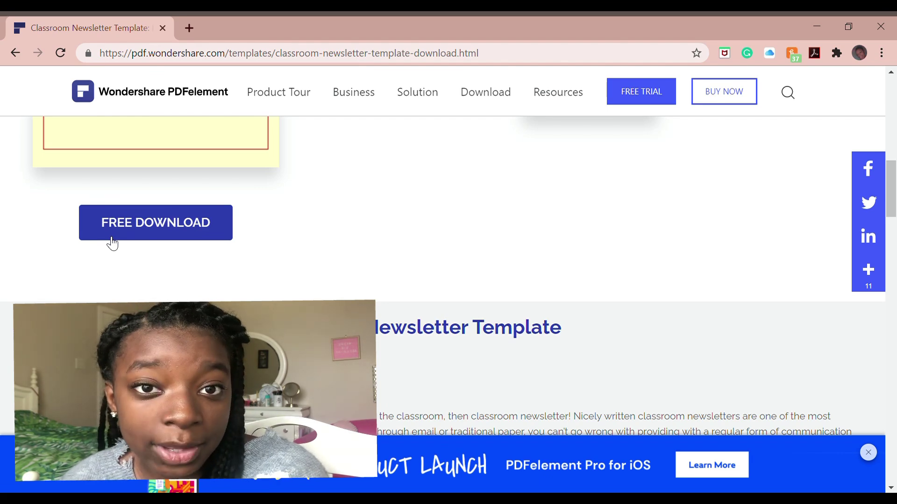
{"action": "left_click", "coordinate": [112, 242]}
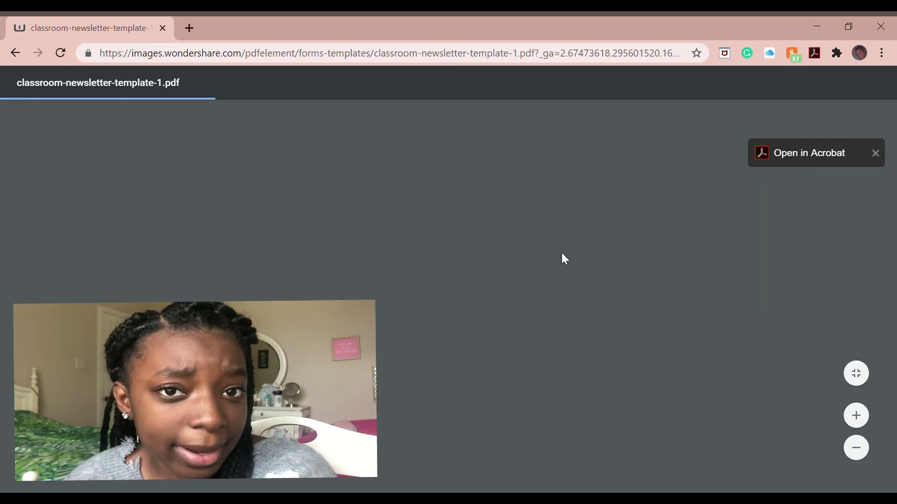
{"action": "left_click", "coordinate": [831, 89]}
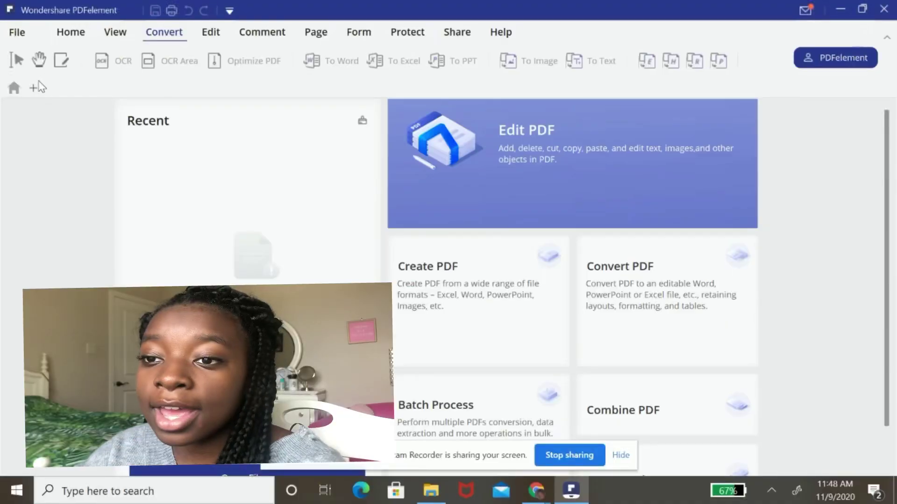
- Open the downloaded classroom newsletter PDF from Downloads in PDFelement
{"action": "left_click", "coordinate": [36, 88]}
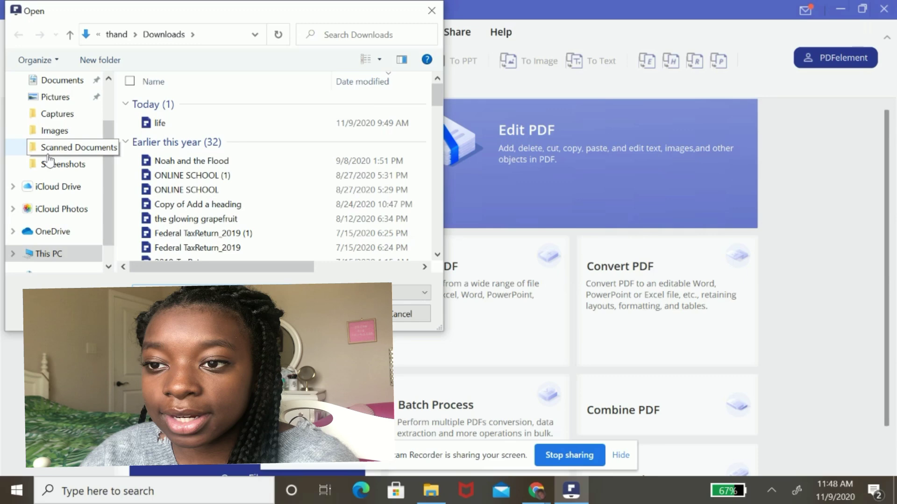
{"action": "scroll", "coordinate": [49, 161], "scroll_direction": "up", "scroll_amount": 2}
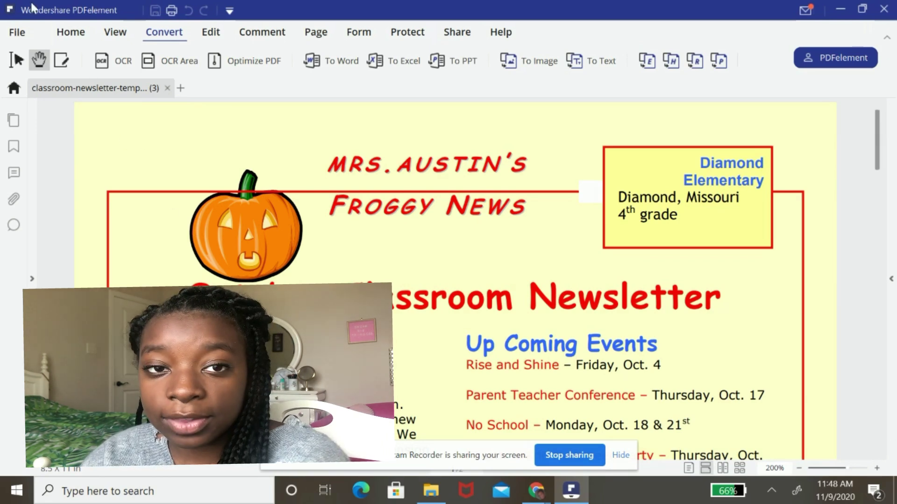
- Edit the MRS. AUSTIN'S title to read Ms. followed by the new teacher's name
{"action": "left_click", "coordinate": [62, 62]}
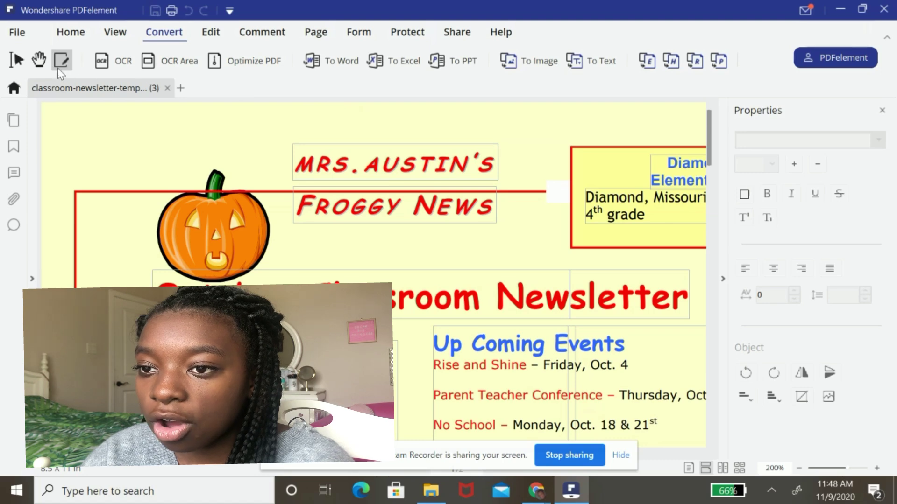
{"action": "left_click", "coordinate": [398, 165]}
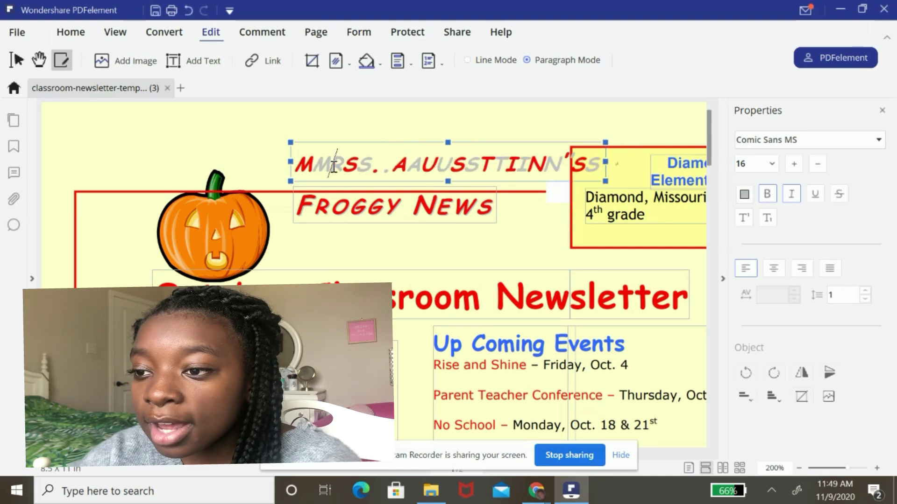
{"action": "key", "text": "Delete"}
{"action": "key", "text": "Delete"}
{"action": "type", "text": "s"}
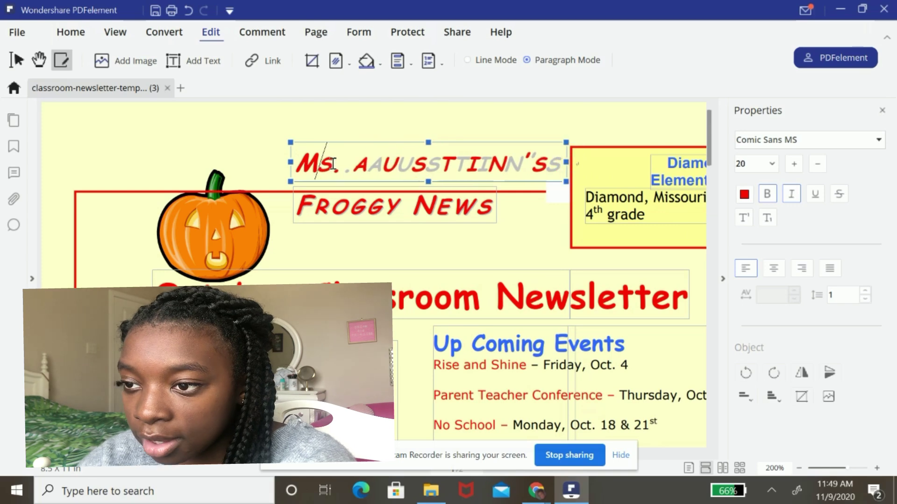
{"action": "left_click_drag", "start_coordinate": [353, 166], "coordinate": [561, 173]}
{"action": "type", "text": "Thandi"}
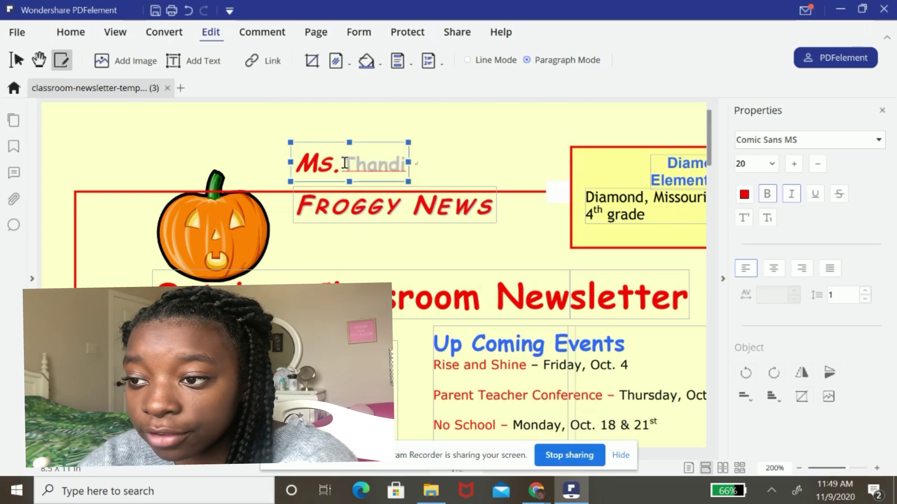
{"action": "left_click_drag", "start_coordinate": [356, 163], "coordinate": [396, 162]}
{"action": "left_click", "coordinate": [482, 266]}
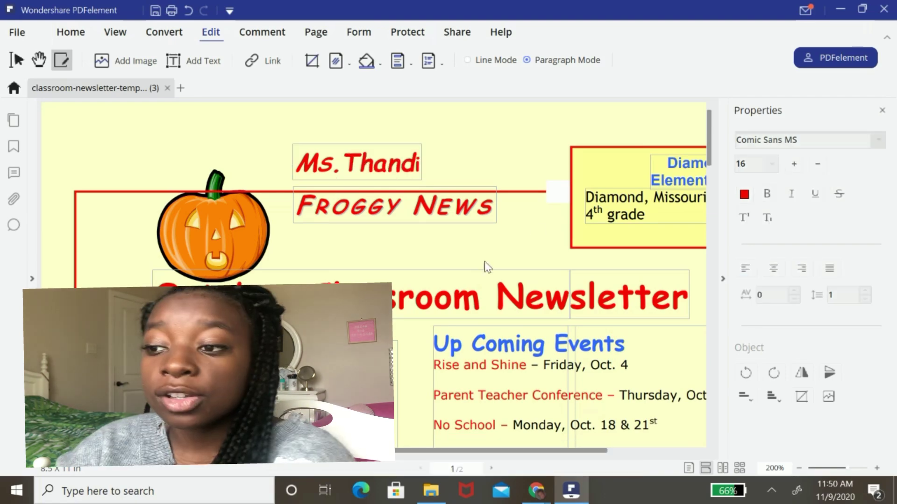
{"action": "scroll", "coordinate": [468, 254], "scroll_direction": "down", "scroll_amount": 5}
{"action": "scroll", "coordinate": [470, 254], "scroll_direction": "down", "scroll_amount": 6}
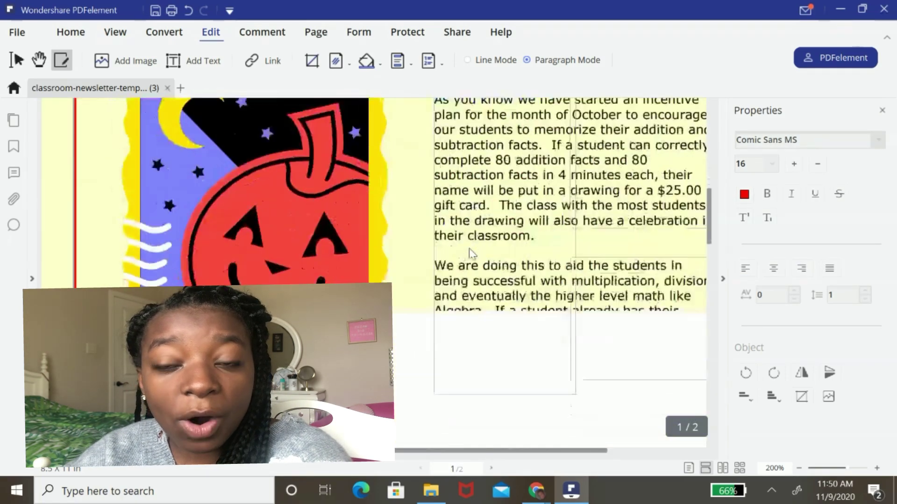
{"action": "scroll", "coordinate": [446, 252], "scroll_direction": "up", "scroll_amount": 2}
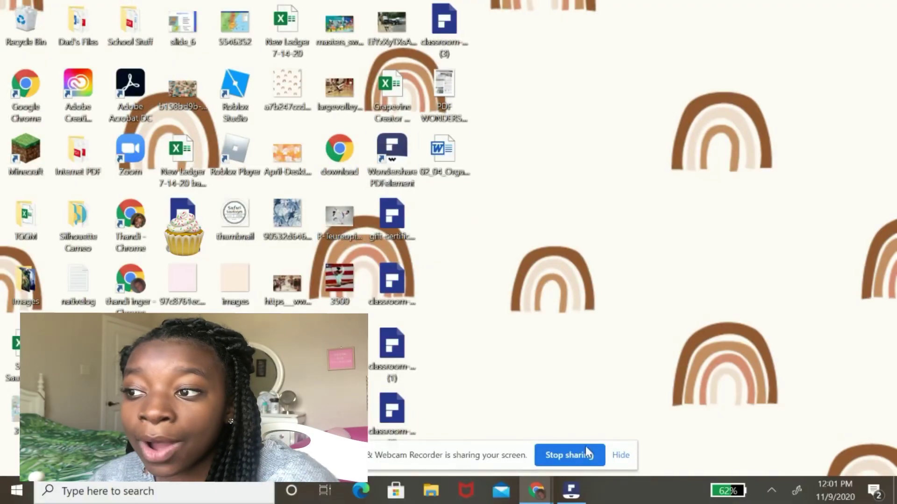
- Convert the desktop PDF WONDERSHARE DOCUMENT JPEG into a PDF with Create to PDF
{"action": "left_click", "coordinate": [620, 458]}
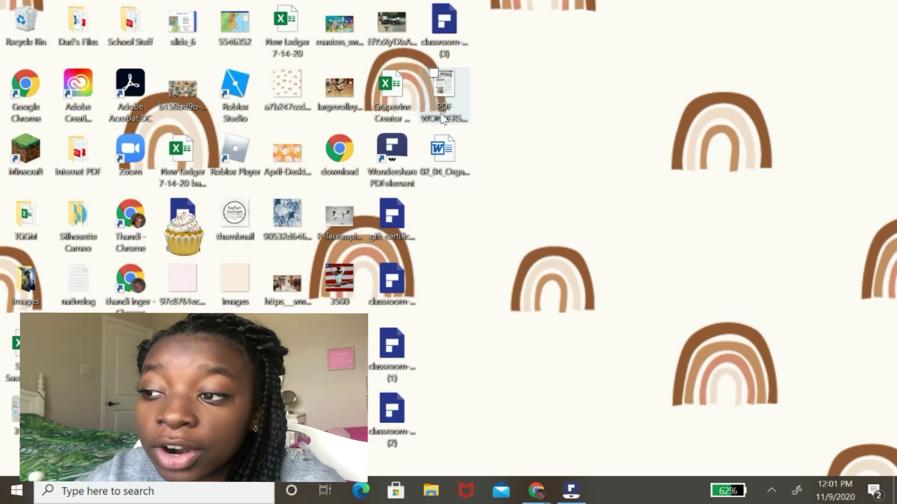
{"action": "left_click", "coordinate": [443, 119]}
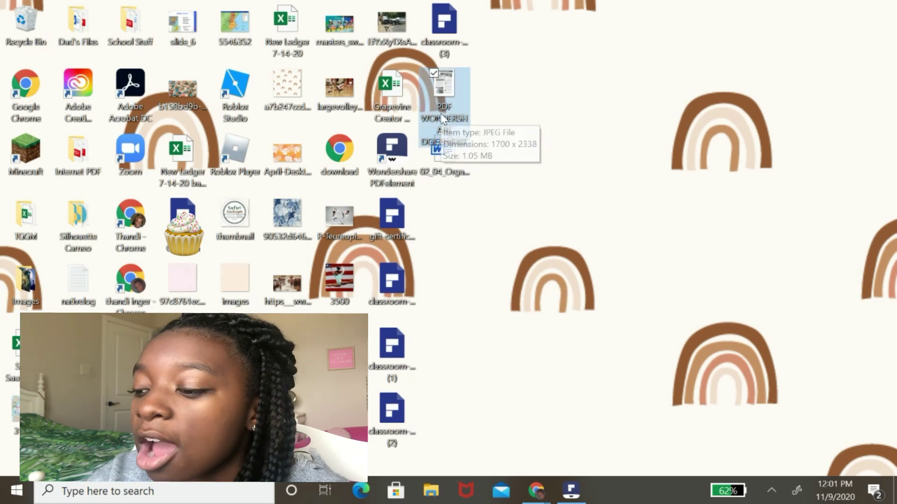
{"action": "right_click", "coordinate": [443, 118]}
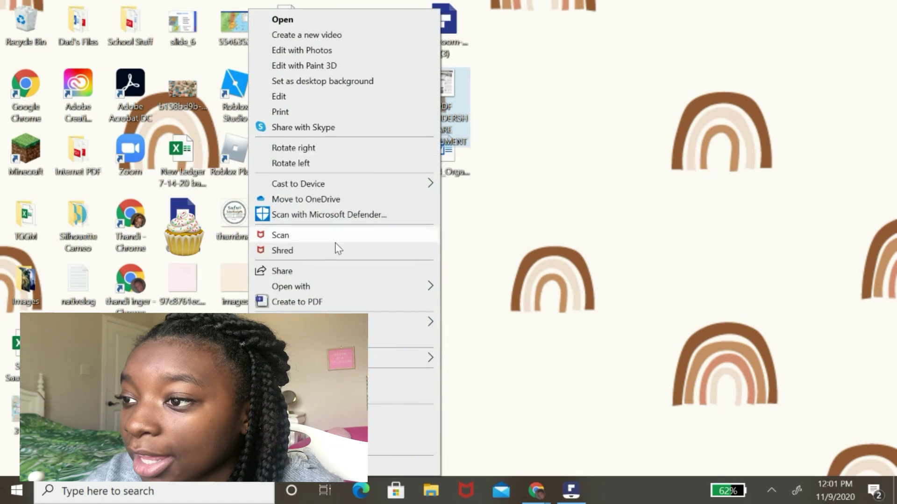
{"action": "left_click", "coordinate": [315, 303]}
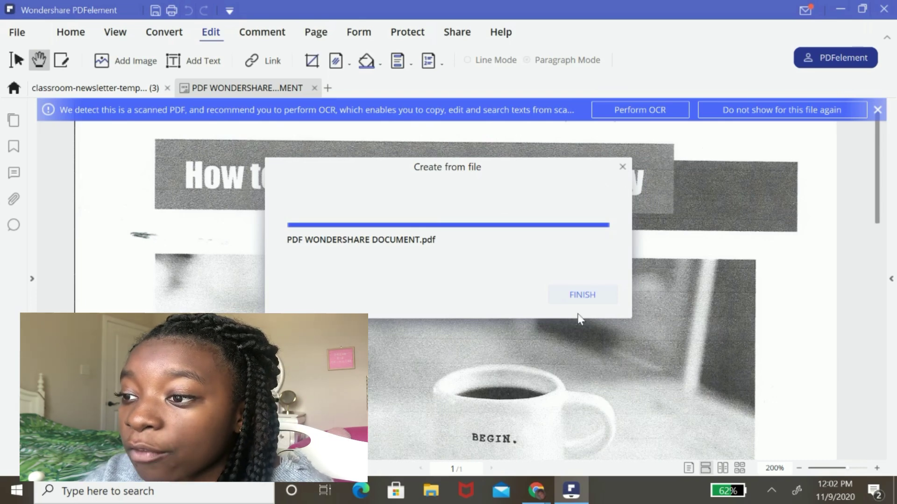
- Run OCR on PDF WONDERSHARE DOCUMENT.pdf to produce an editable _OCR version
{"action": "left_click", "coordinate": [582, 295]}
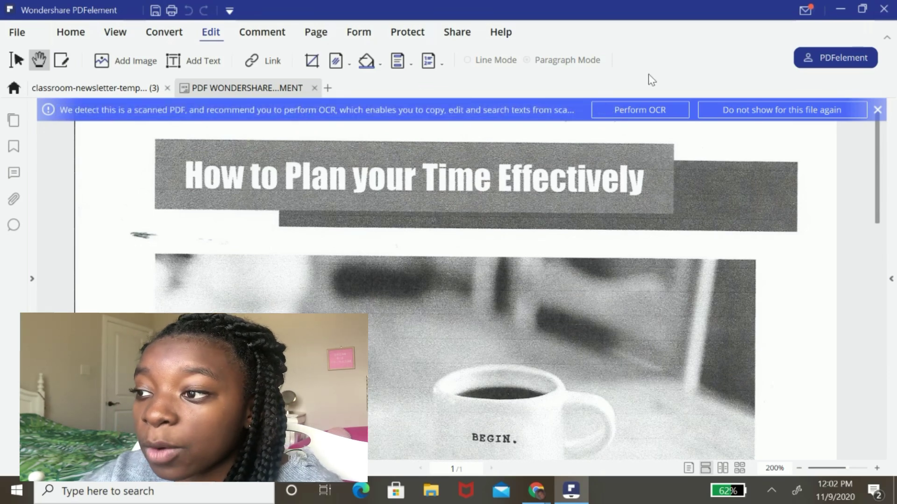
{"action": "left_click", "coordinate": [637, 117]}
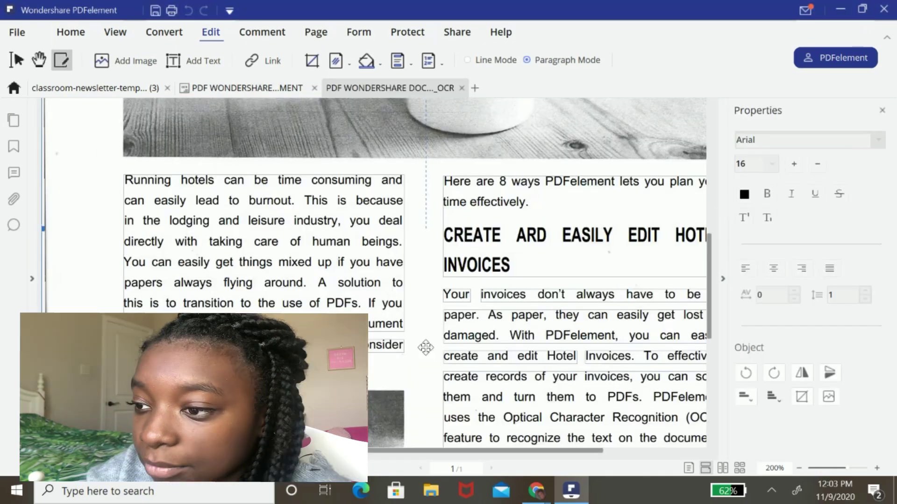
{"action": "scroll", "coordinate": [425, 345], "scroll_direction": "down", "scroll_amount": 6}
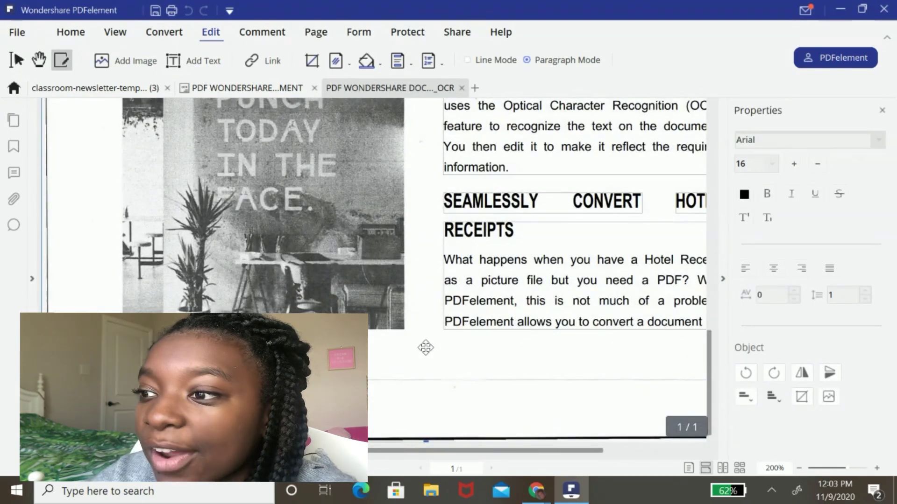
{"action": "scroll", "coordinate": [425, 348], "scroll_direction": "up", "scroll_amount": 8}
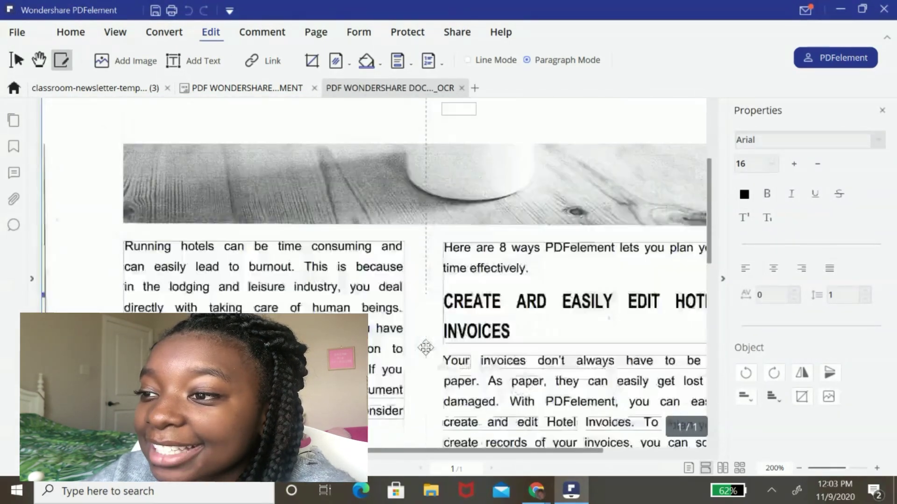
{"action": "scroll", "coordinate": [425, 348], "scroll_direction": "up", "scroll_amount": 4}
{"action": "scroll", "coordinate": [424, 346], "scroll_direction": "down", "scroll_amount": 10}
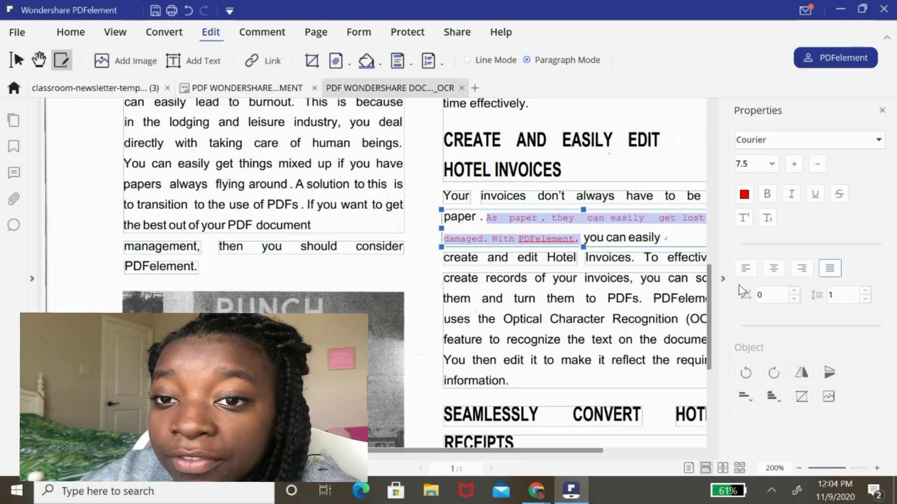
{"action": "mouse_move", "coordinate": [563, 501]}
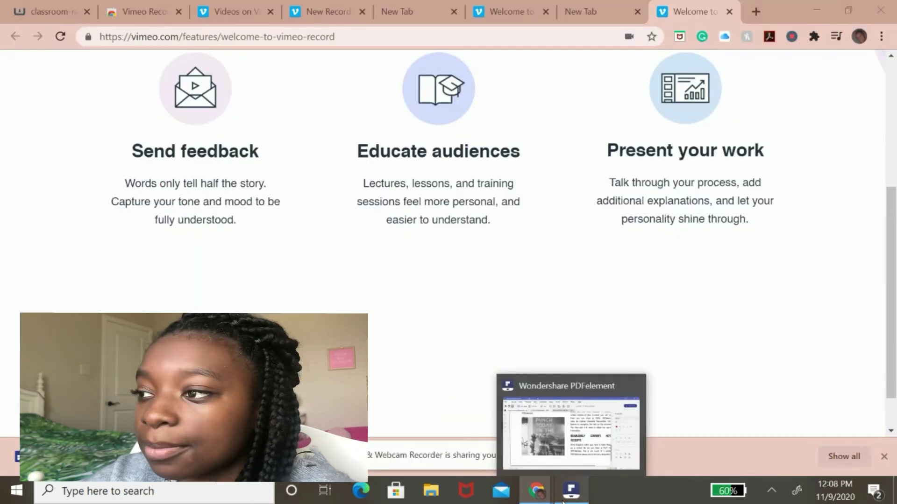
{"action": "left_click", "coordinate": [563, 500]}
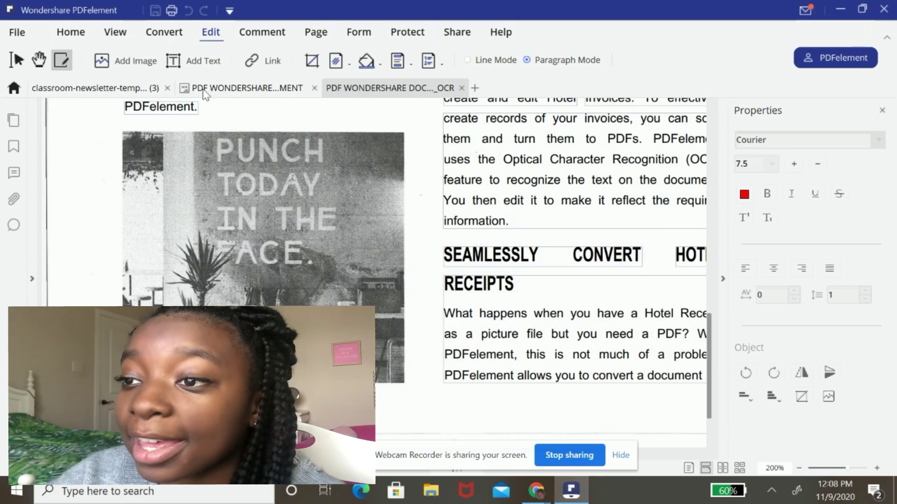
- Convert the OCR'd document to Word, saving it under the default name
{"action": "left_click", "coordinate": [176, 36]}
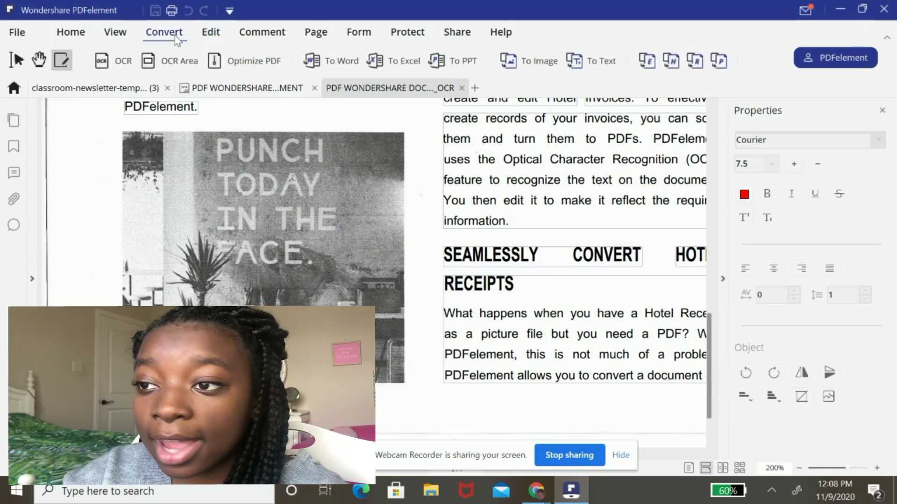
{"action": "left_click", "coordinate": [332, 65]}
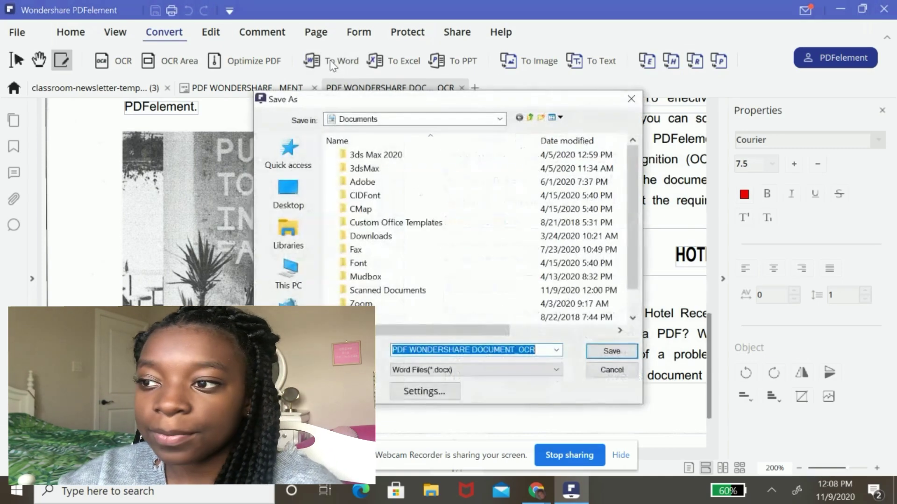
{"action": "left_click", "coordinate": [604, 353]}
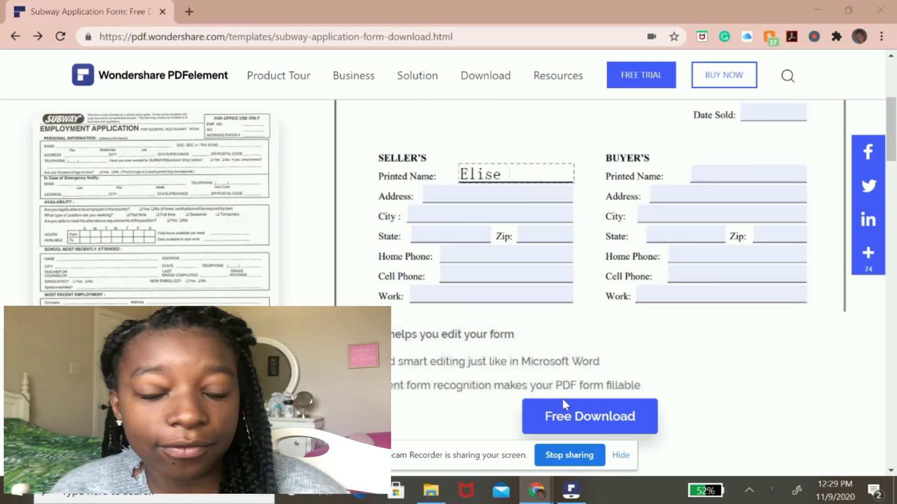
- Download the Subway application form from its template page as a PDF
{"action": "scroll", "coordinate": [562, 399], "scroll_direction": "down", "scroll_amount": 2}
{"action": "scroll", "coordinate": [562, 280], "scroll_direction": "up", "scroll_amount": 2}
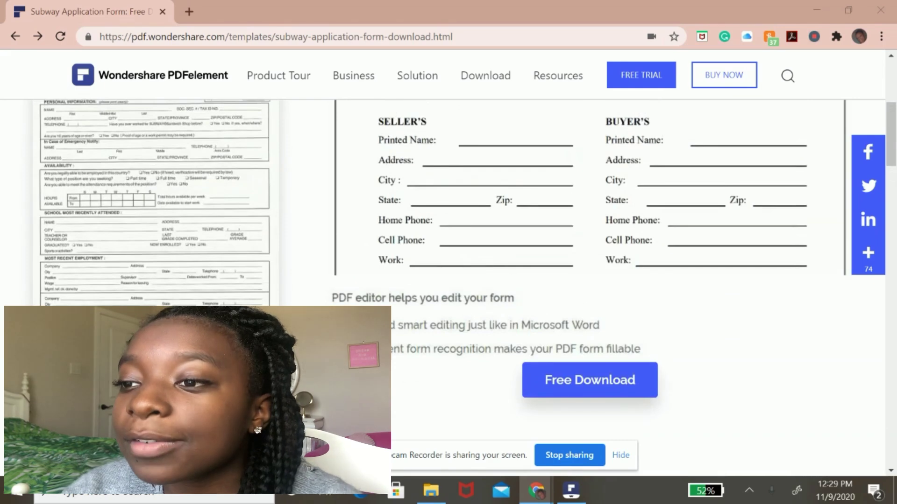
{"action": "scroll", "coordinate": [563, 281], "scroll_direction": "down", "scroll_amount": 3}
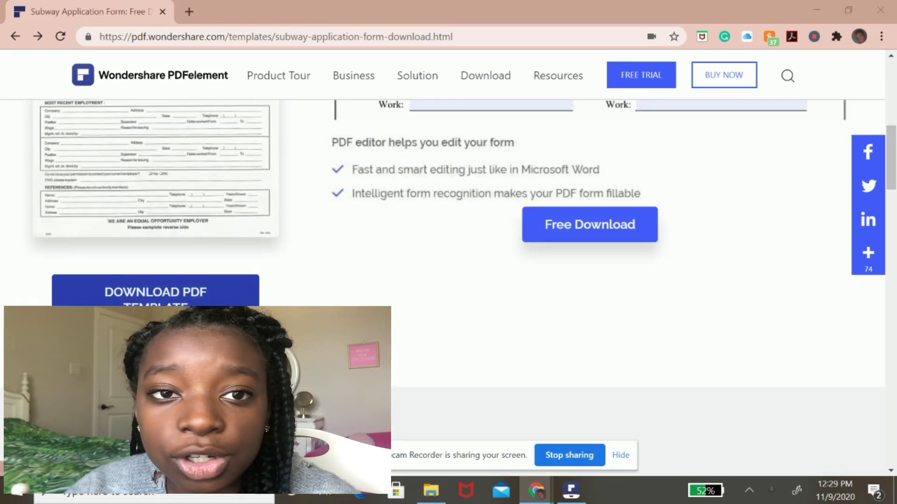
{"action": "left_click", "coordinate": [192, 304]}
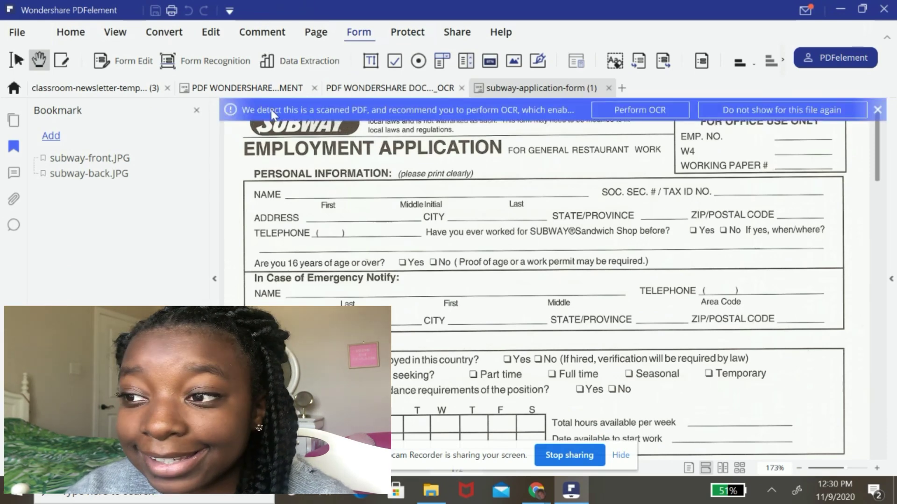
- Run OCR on the Subway form and draw a text field across its NAME line
{"action": "left_click", "coordinate": [639, 112]}
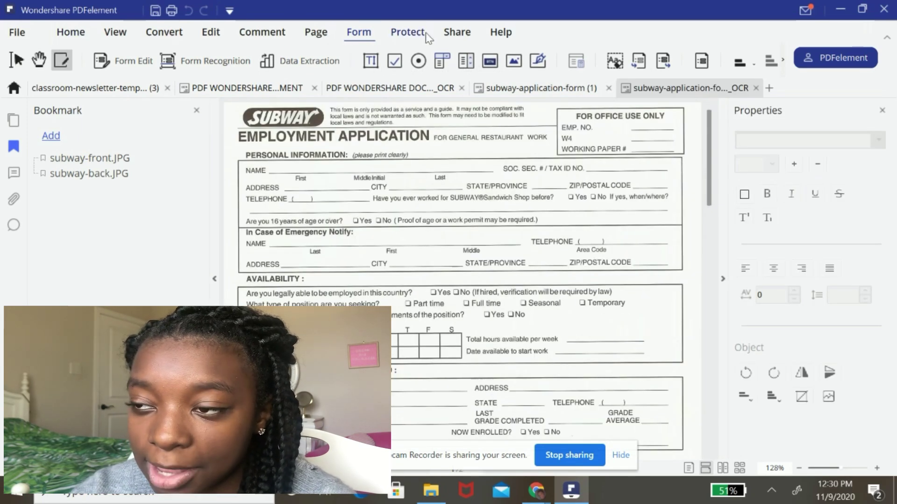
{"action": "left_click", "coordinate": [123, 61]}
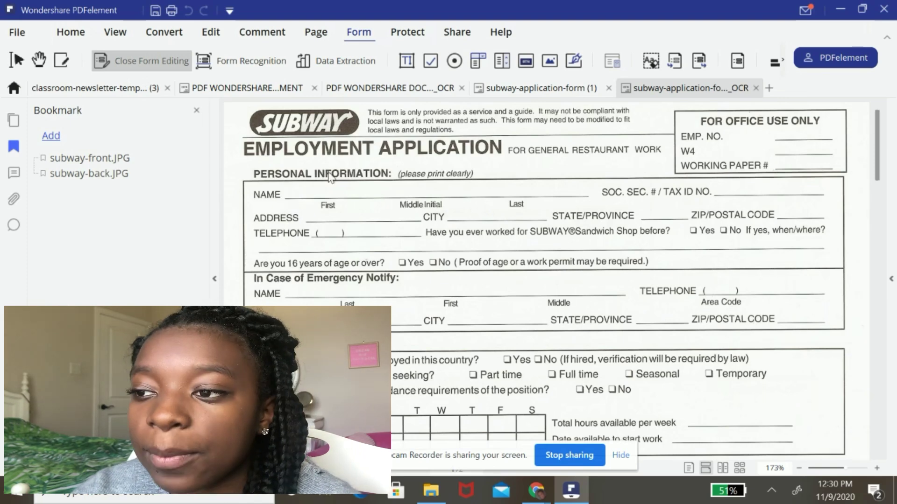
{"action": "left_click", "coordinate": [408, 60]}
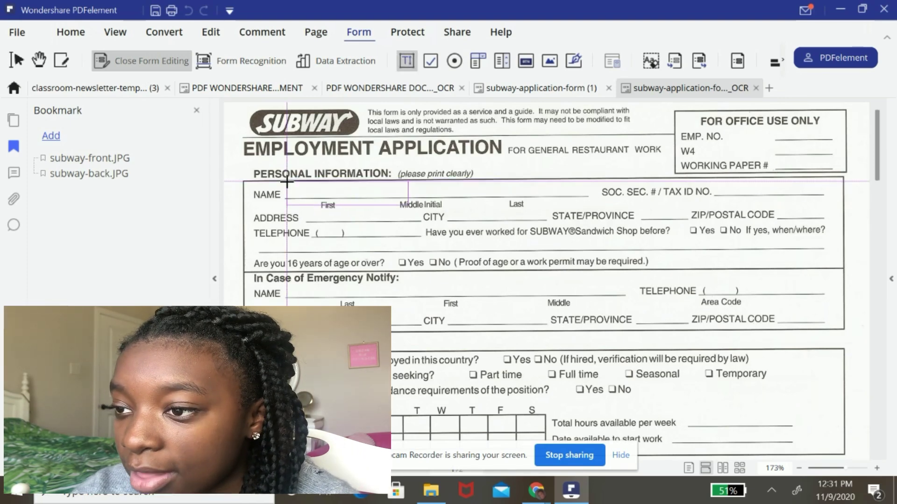
{"action": "mouse_move", "coordinate": [285, 185]}
{"action": "left_mouse_down"}
{"action": "mouse_move", "coordinate": [624, 196]}
{"action": "mouse_move", "coordinate": [593, 200]}
{"action": "left_mouse_up"}
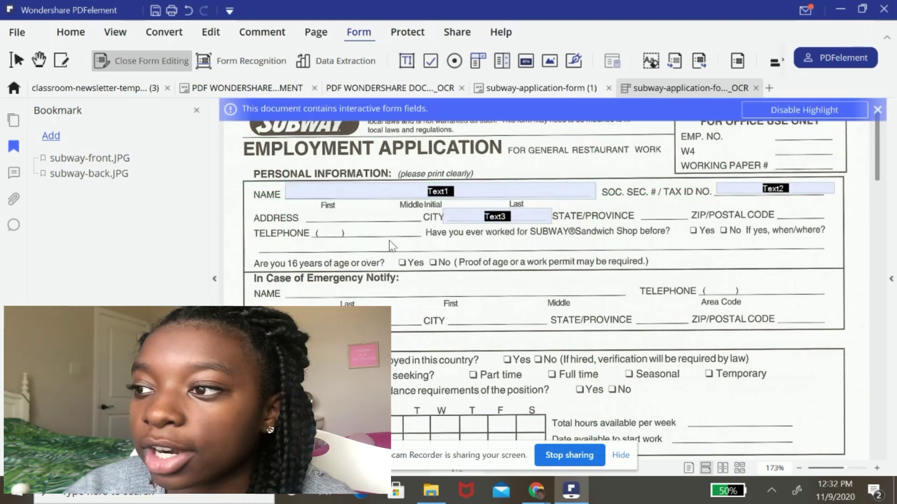
{"action": "scroll", "coordinate": [390, 246], "scroll_direction": "down", "scroll_amount": 1}
{"action": "scroll", "coordinate": [390, 246], "scroll_direction": "down", "scroll_amount": 3}
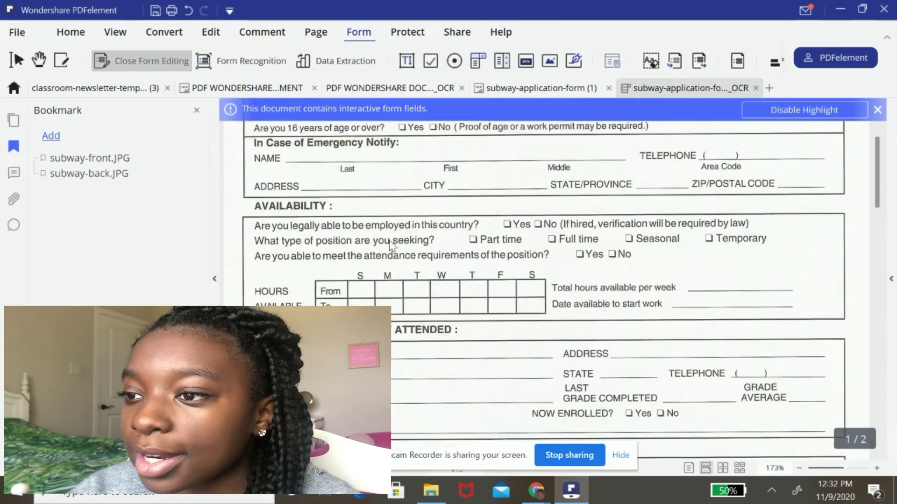
{"action": "scroll", "coordinate": [388, 246], "scroll_direction": "up", "scroll_amount": 2}
{"action": "scroll", "coordinate": [388, 246], "scroll_direction": "down", "scroll_amount": 1}
{"action": "scroll", "coordinate": [389, 240], "scroll_direction": "up", "scroll_amount": 3}
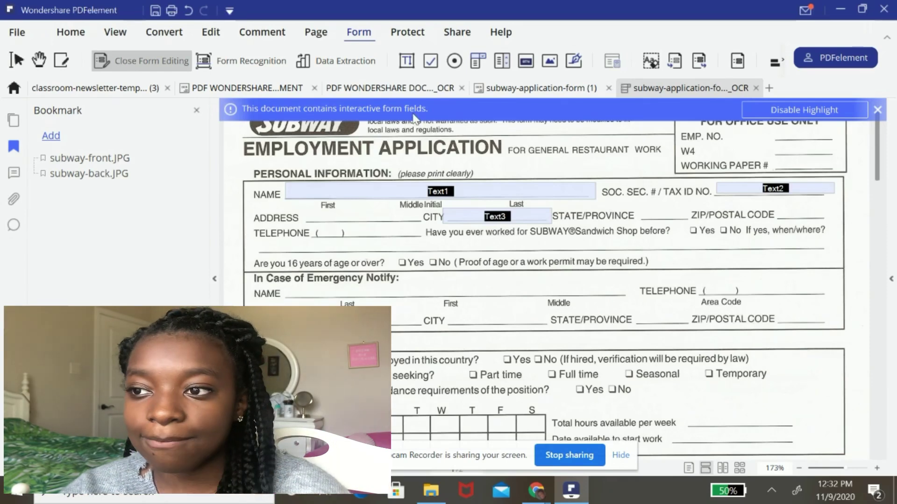
- Exit form editing and type the applicant's full name into the NAME field
{"action": "left_click", "coordinate": [158, 61]}
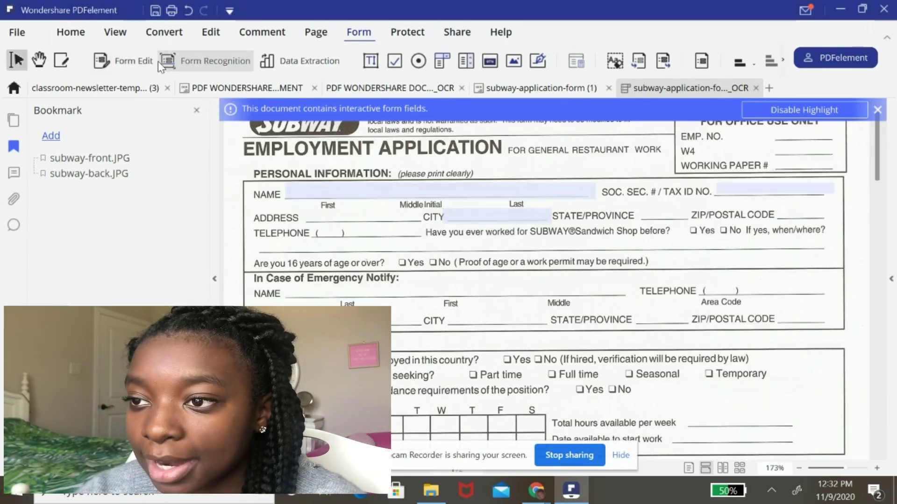
{"action": "left_click", "coordinate": [208, 40]}
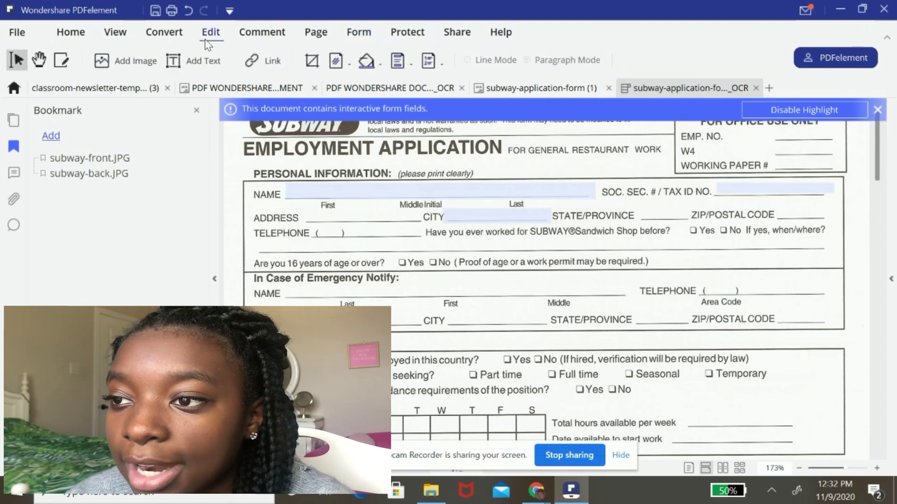
{"action": "left_click", "coordinate": [386, 192]}
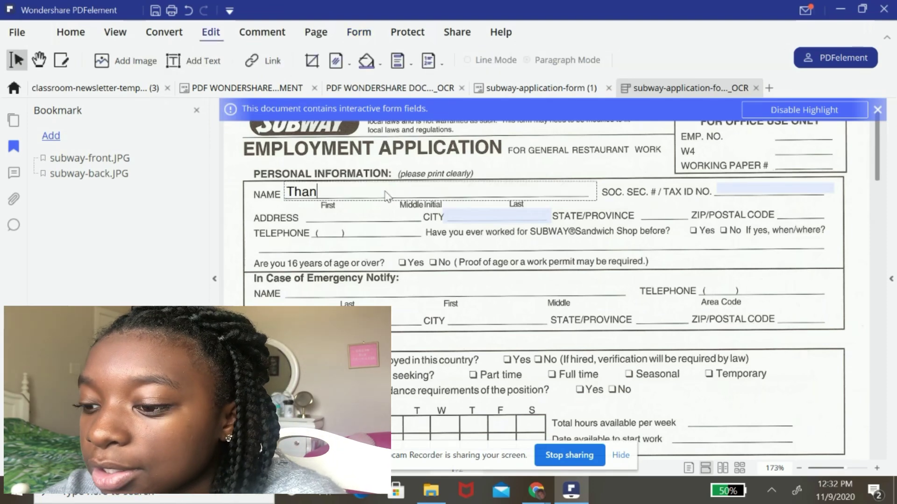
{"action": "key", "text": "Tab"}
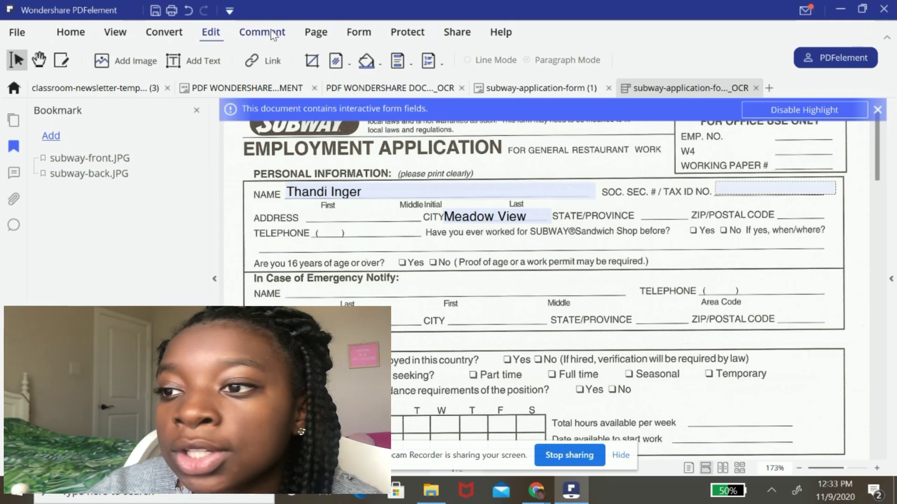
- Place a Digital Signature field on the form's signature line at the end
{"action": "left_click", "coordinate": [345, 35]}
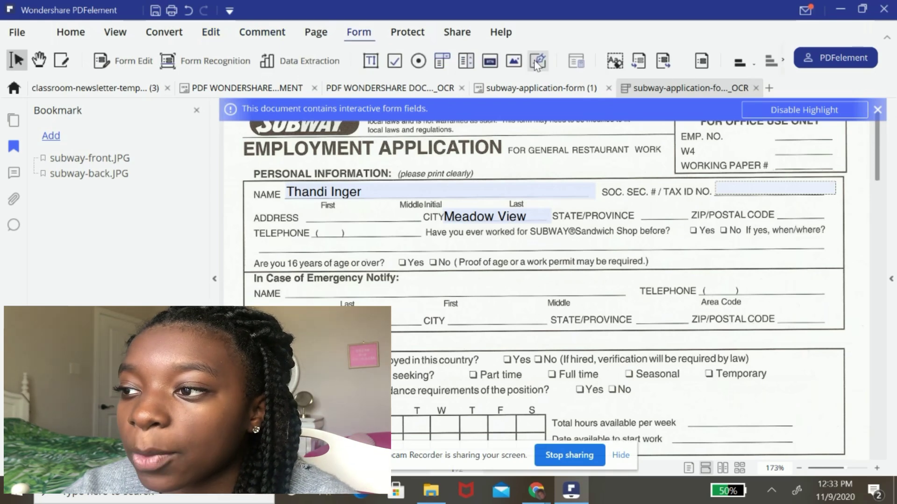
{"action": "key", "text": "End"}
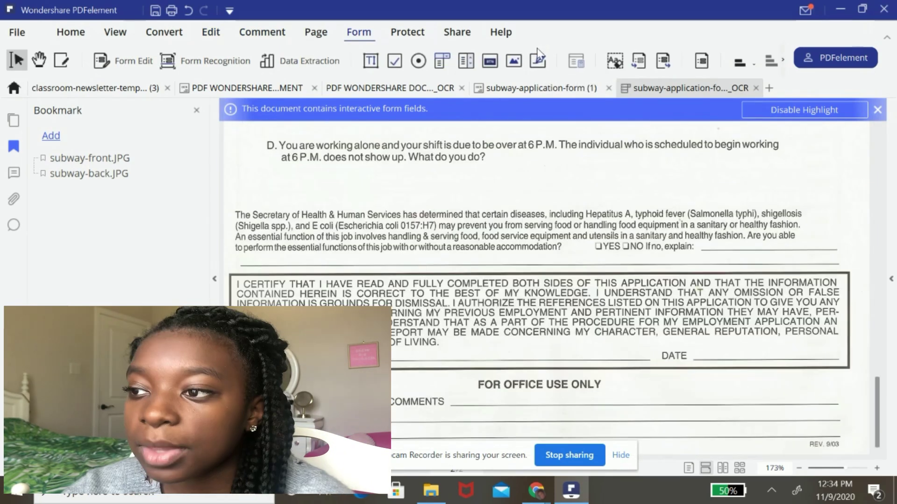
{"action": "left_click", "coordinate": [538, 57]}
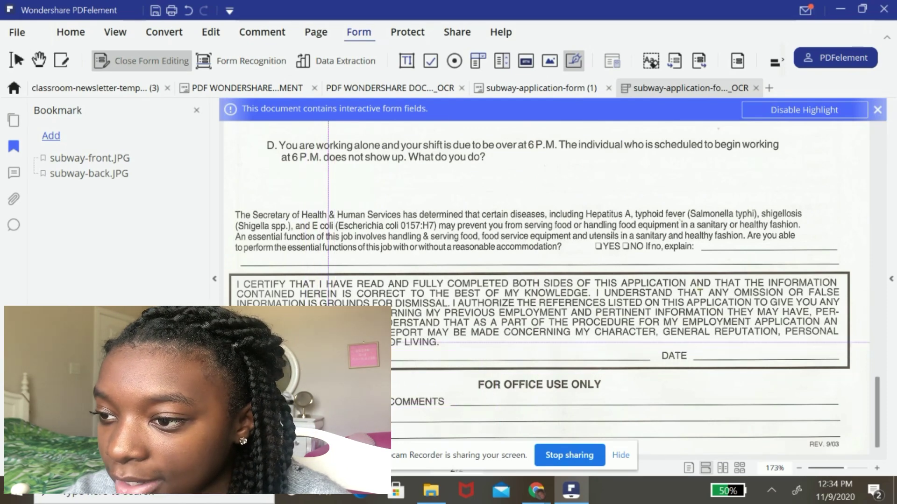
{"action": "left_click", "coordinate": [581, 351]}
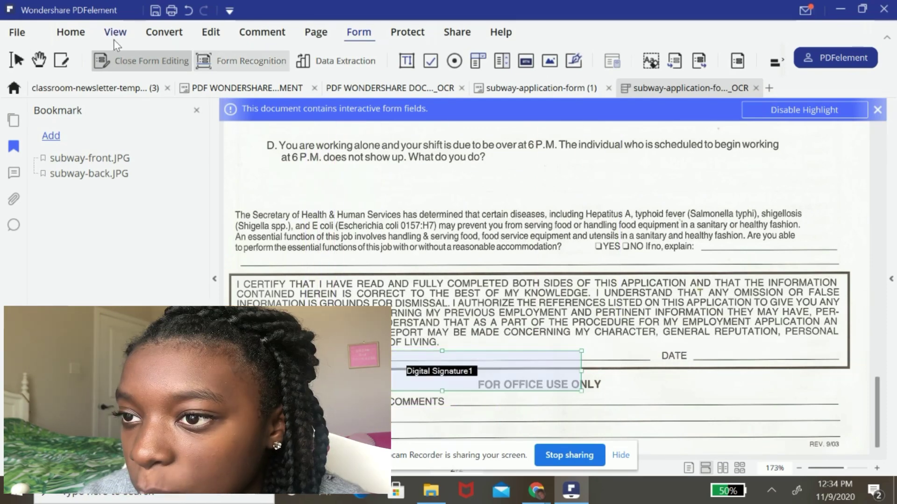
- Close form editing and open Add Digital ID from the signature field
{"action": "left_click", "coordinate": [153, 60]}
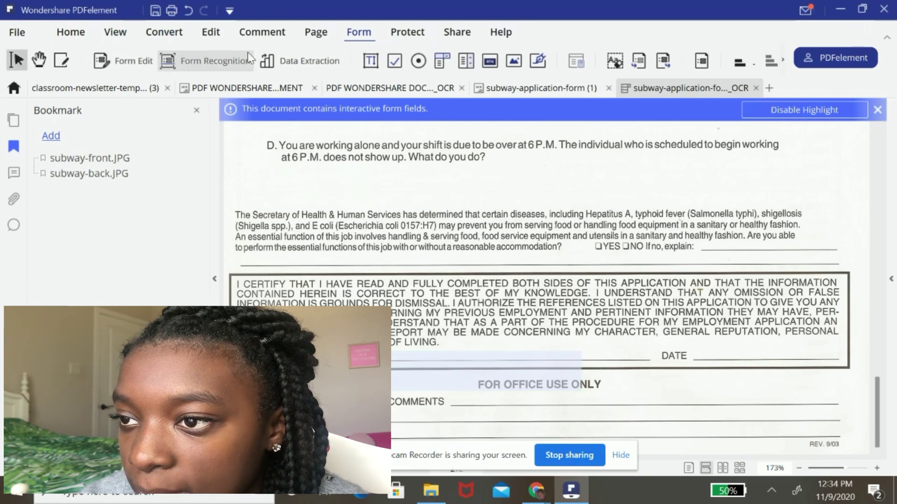
{"action": "left_click", "coordinate": [211, 32]}
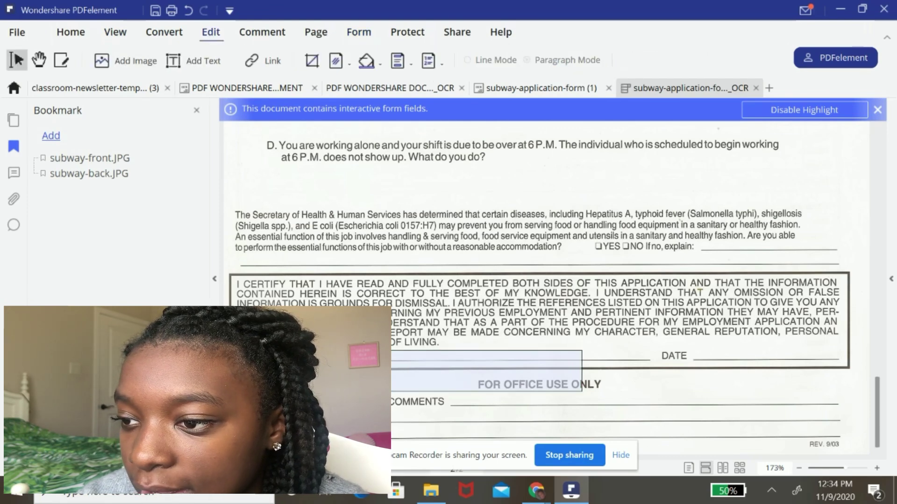
{"action": "left_click", "coordinate": [486, 372]}
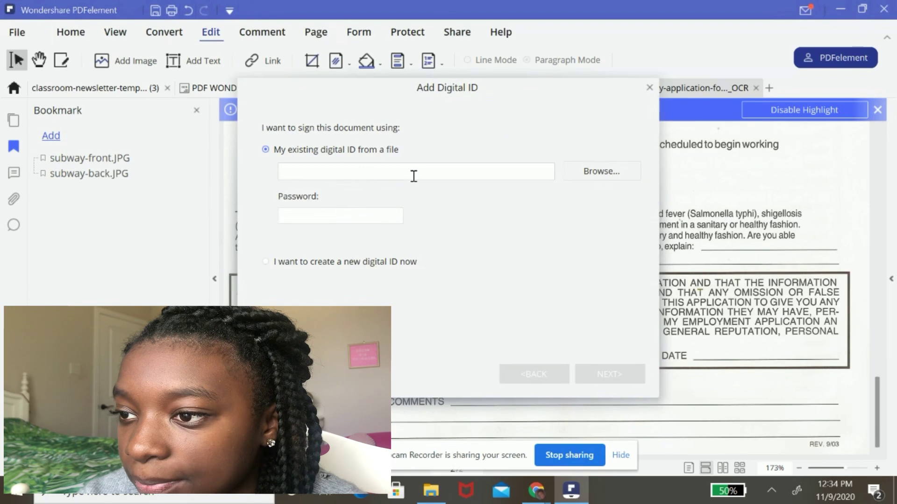
- Create a new self-signed digital ID stored as a PKCS#12 file, filling in the signer's identity details
{"action": "left_click", "coordinate": [266, 262]}
{"action": "key", "text": "Return"}
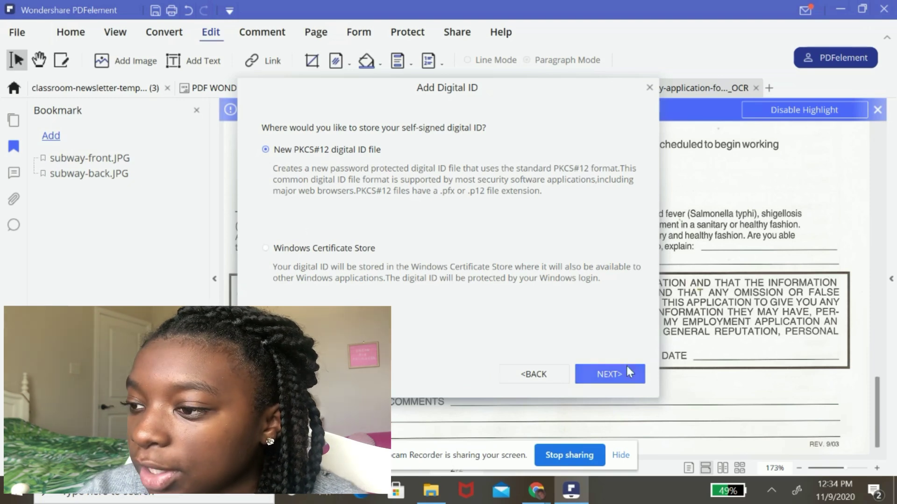
{"action": "left_click", "coordinate": [610, 380]}
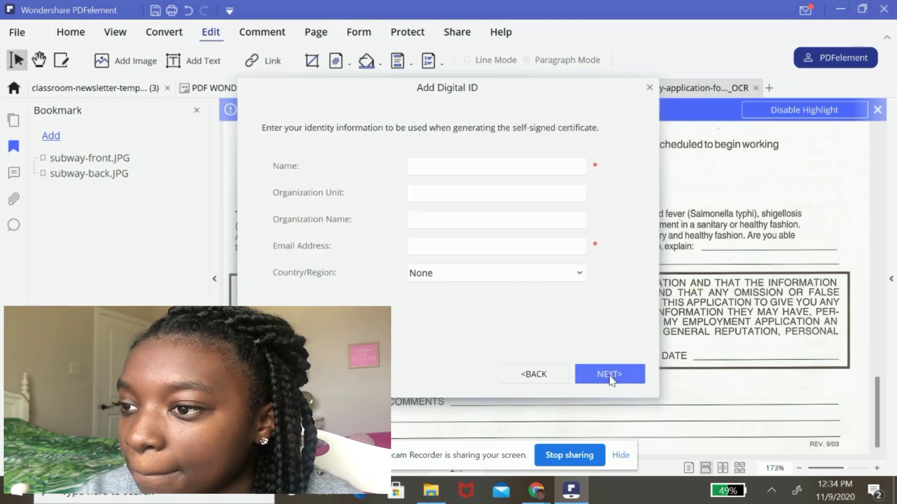
{"action": "left_click", "coordinate": [490, 165]}
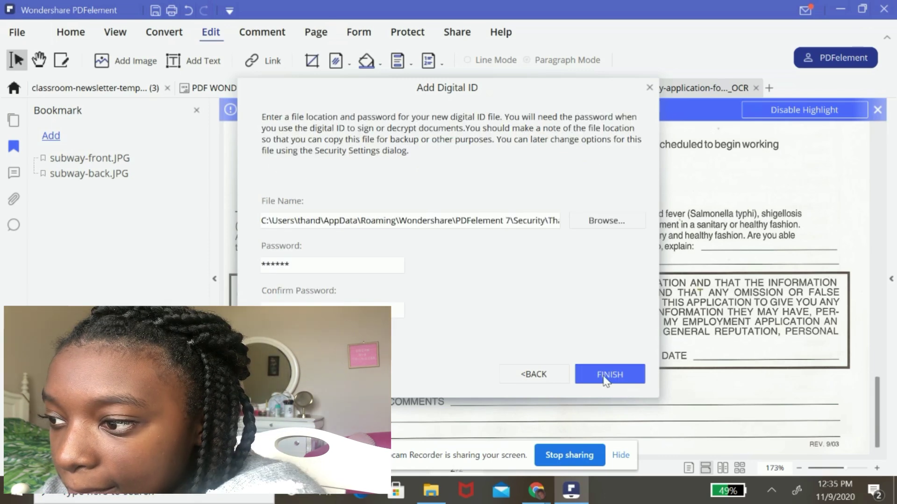
{"action": "left_click", "coordinate": [605, 373]}
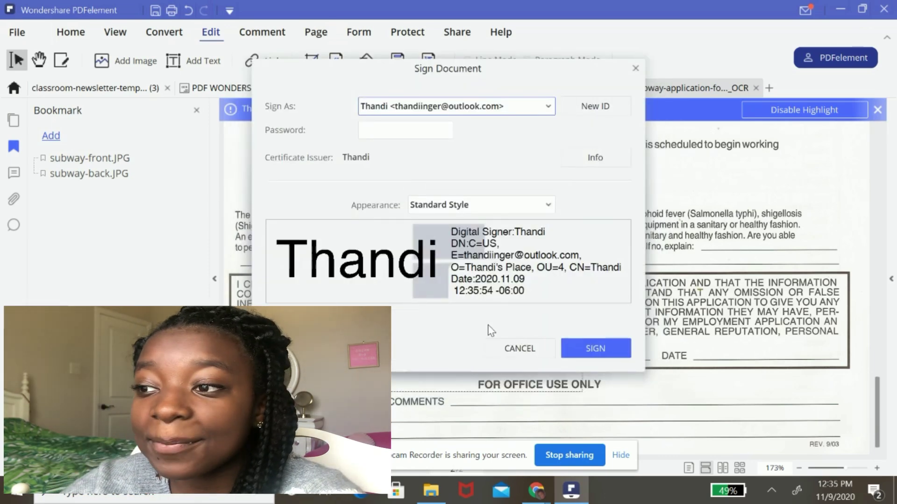
- Enter the digital ID password, sign the form, and save it as subway-application-form (1)_OCR_Signed
{"action": "left_click", "coordinate": [405, 128]}
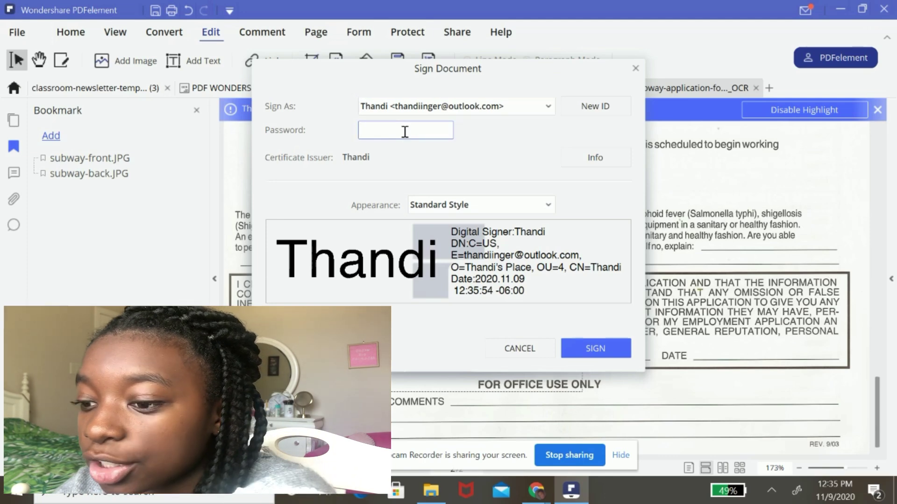
{"action": "type", "text": "******"}
{"action": "left_click", "coordinate": [594, 354]}
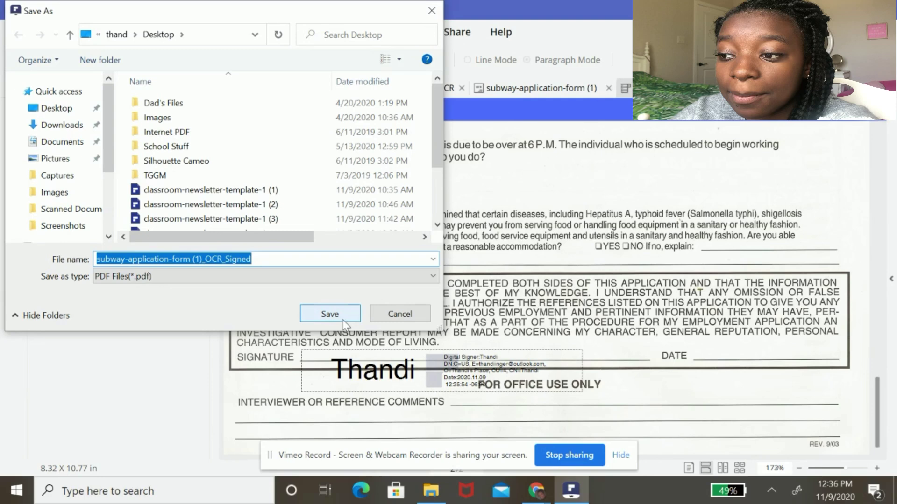
{"action": "left_click", "coordinate": [329, 314]}
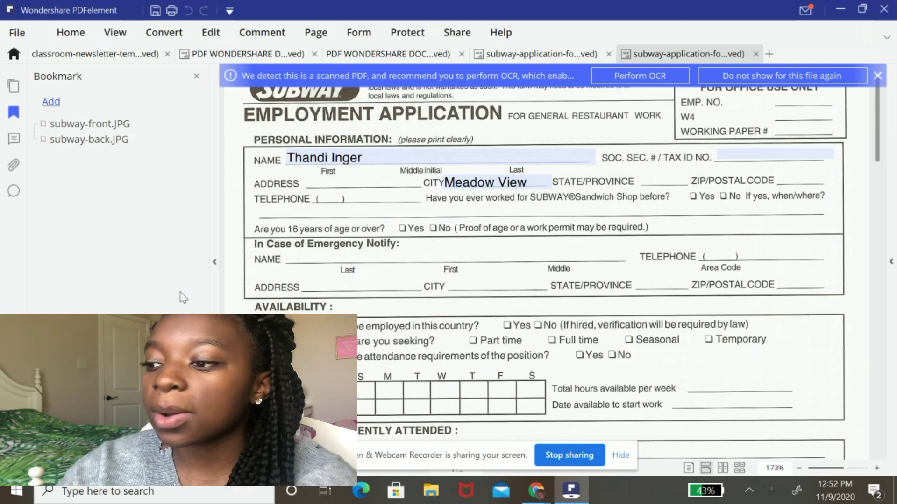
- Start Form Data Extraction using the 'Extract data from marked PDF' mode
{"action": "left_click", "coordinate": [617, 458]}
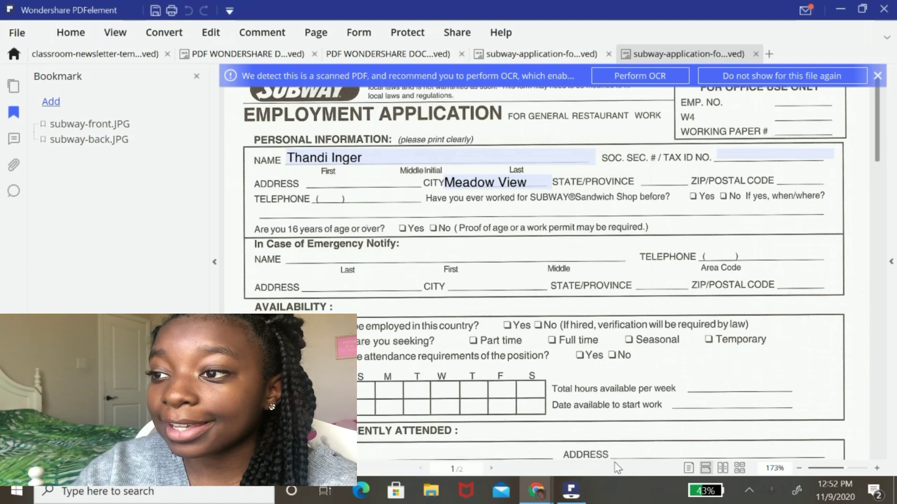
{"action": "left_click", "coordinate": [355, 41]}
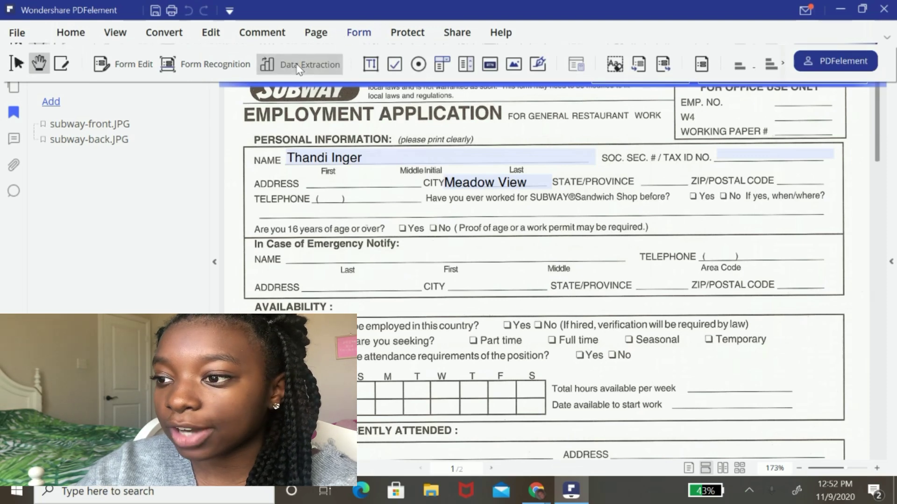
{"action": "left_click", "coordinate": [613, 358]}
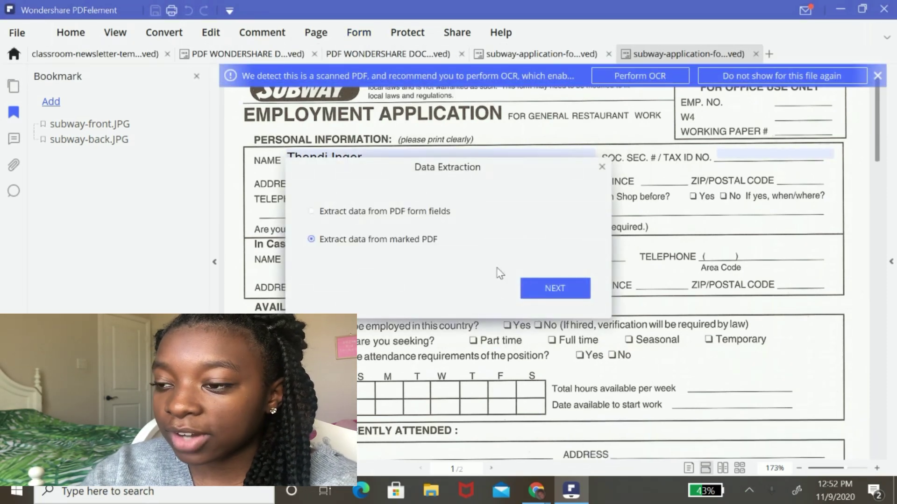
{"action": "left_click", "coordinate": [541, 290]}
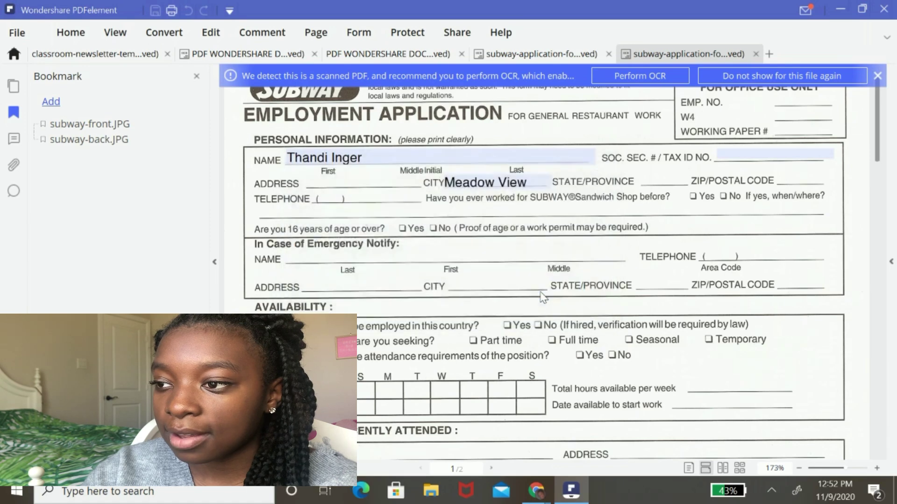
- Mark the applicant Name and City entries as extraction fields and save them as the Tester template
{"action": "left_click", "coordinate": [547, 273]}
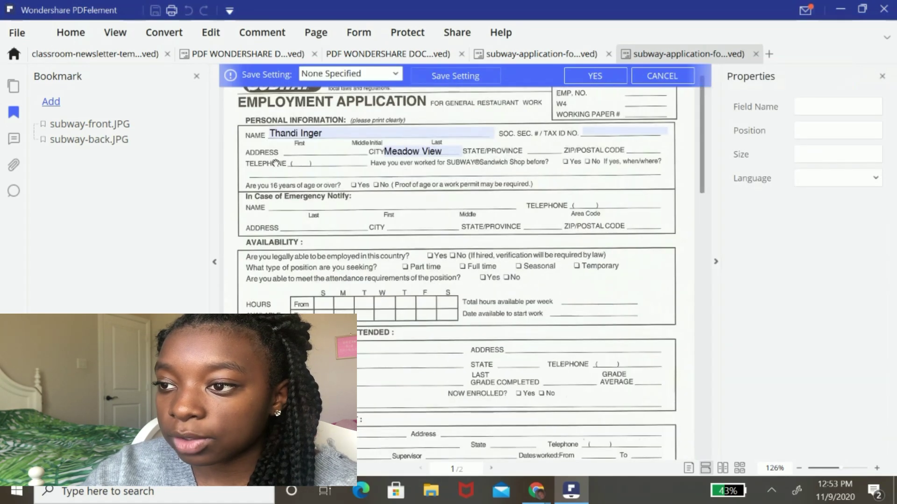
{"action": "scroll", "coordinate": [268, 135], "scroll_direction": "down", "scroll_amount": 1}
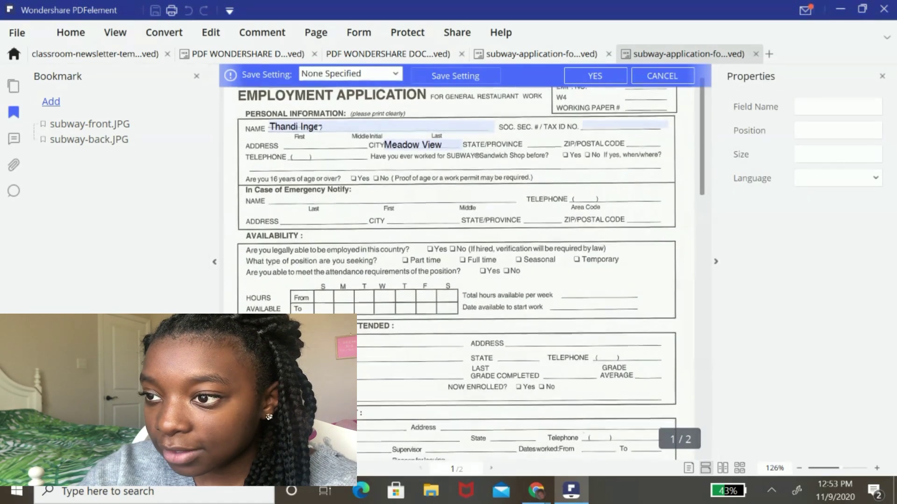
{"action": "scroll", "coordinate": [349, 133], "scroll_direction": "up", "scroll_amount": 1}
{"action": "left_click", "coordinate": [350, 134]}
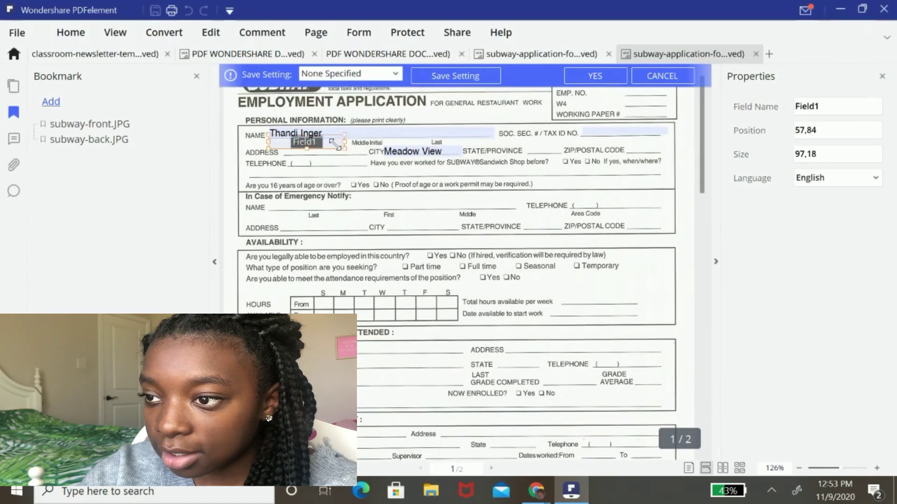
{"action": "left_click", "coordinate": [432, 152]}
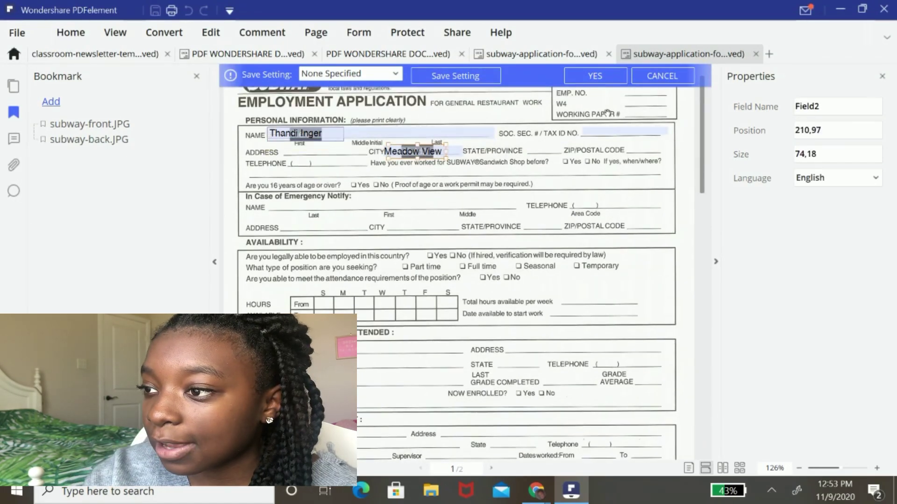
{"action": "left_click", "coordinate": [595, 75]}
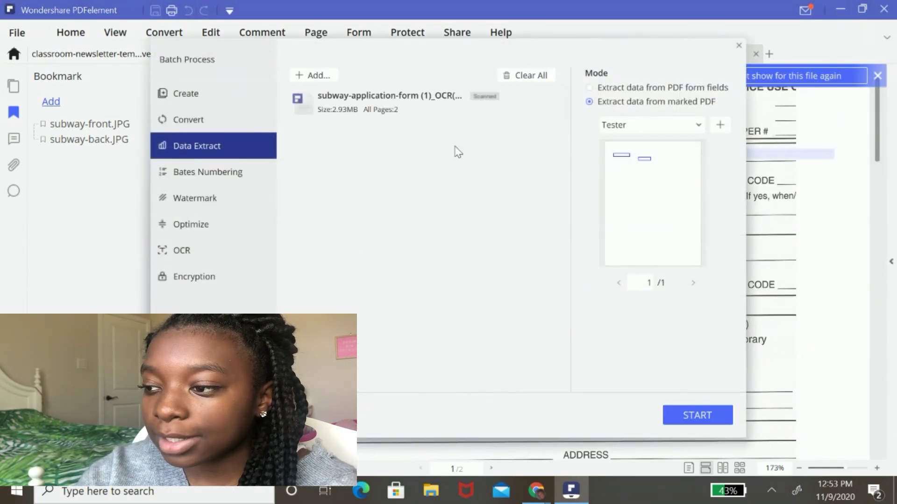
- Run the batch extraction, saving the output as DataExtract3 on the Desktop, and finish
{"action": "left_click", "coordinate": [686, 416]}
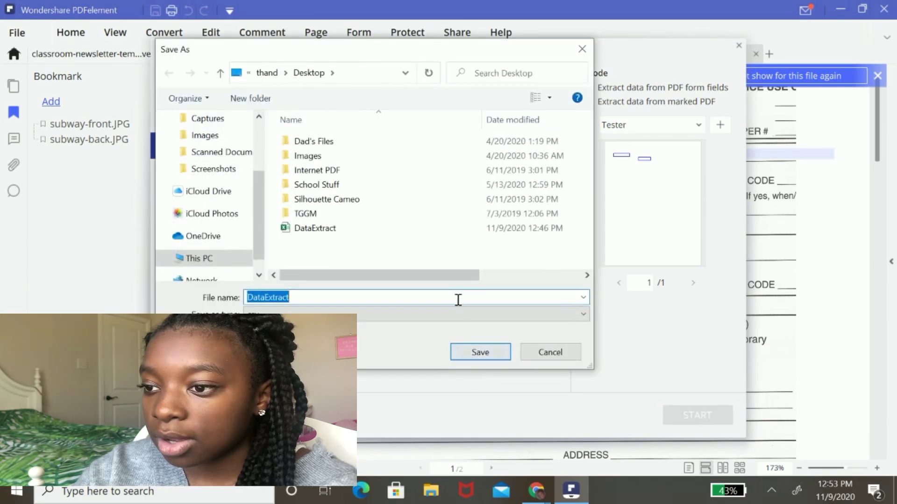
{"action": "left_click", "coordinate": [336, 297]}
{"action": "type", "text": "3"}
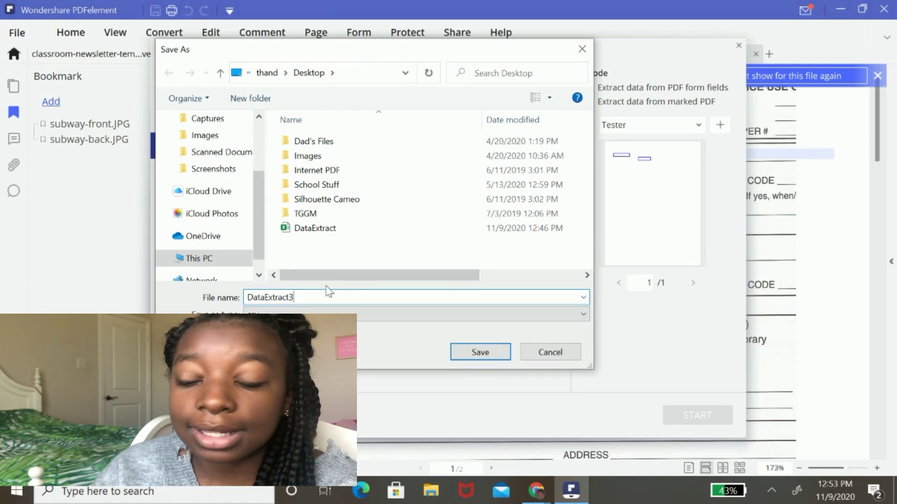
{"action": "left_click", "coordinate": [497, 358]}
{"action": "left_click", "coordinate": [679, 420]}
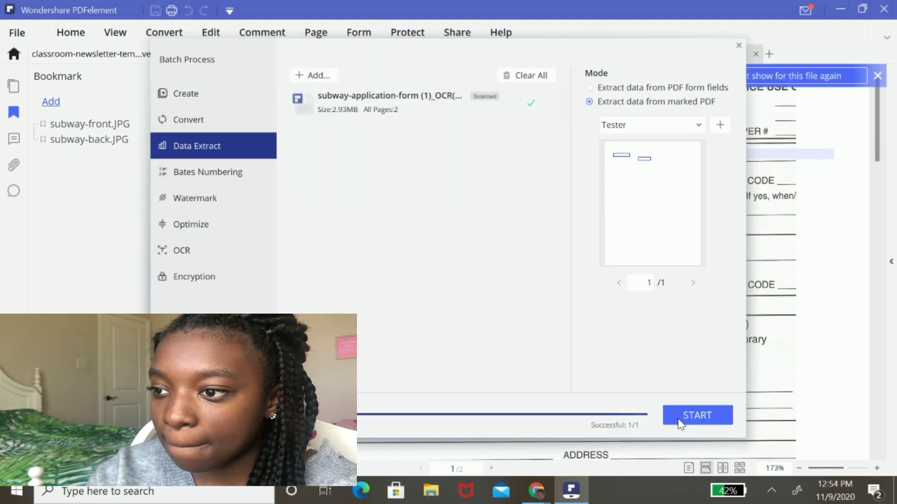